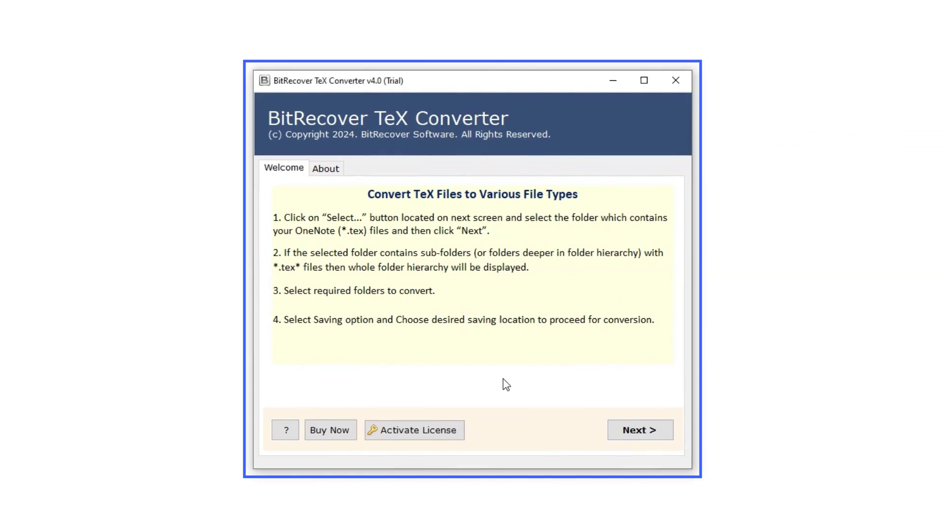
Step: Get past the welcome page and load E:\Files\TEX as the source folder
click(640, 430)
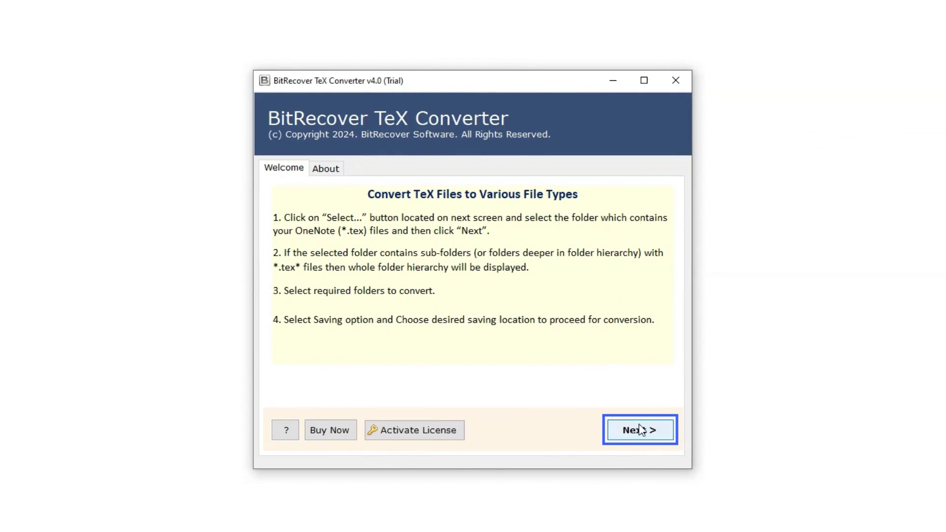
click(641, 430)
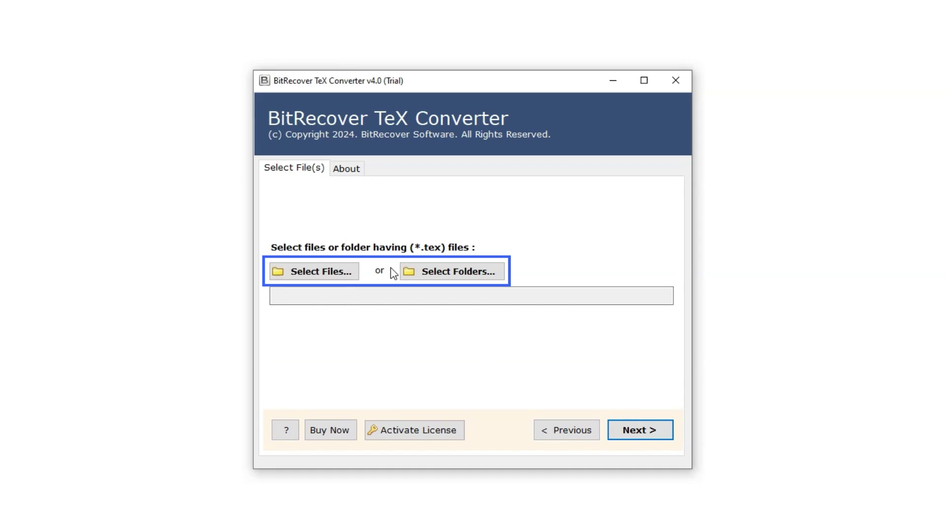
click(443, 272)
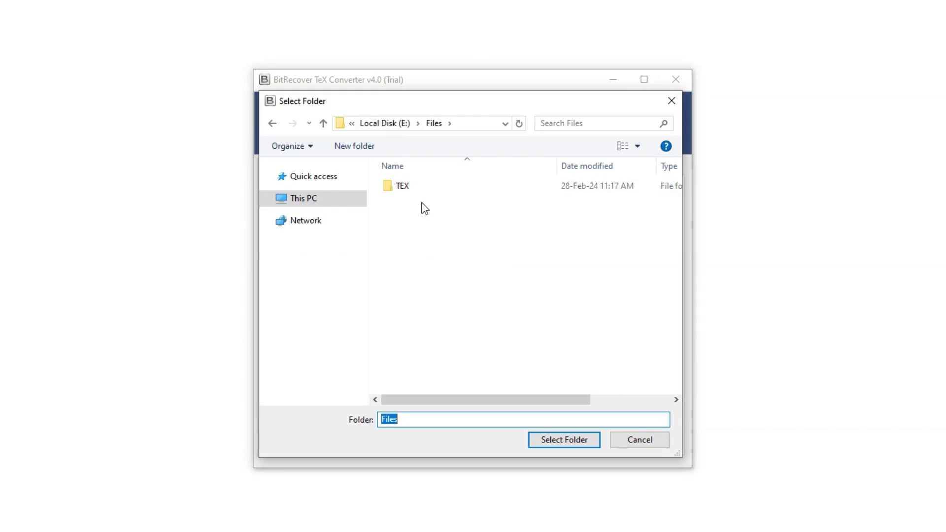
click(412, 189)
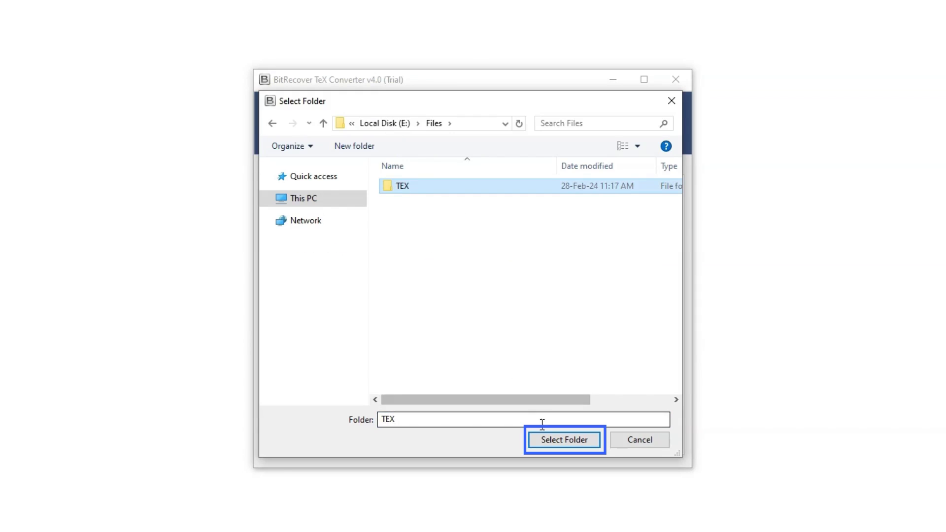
click(553, 443)
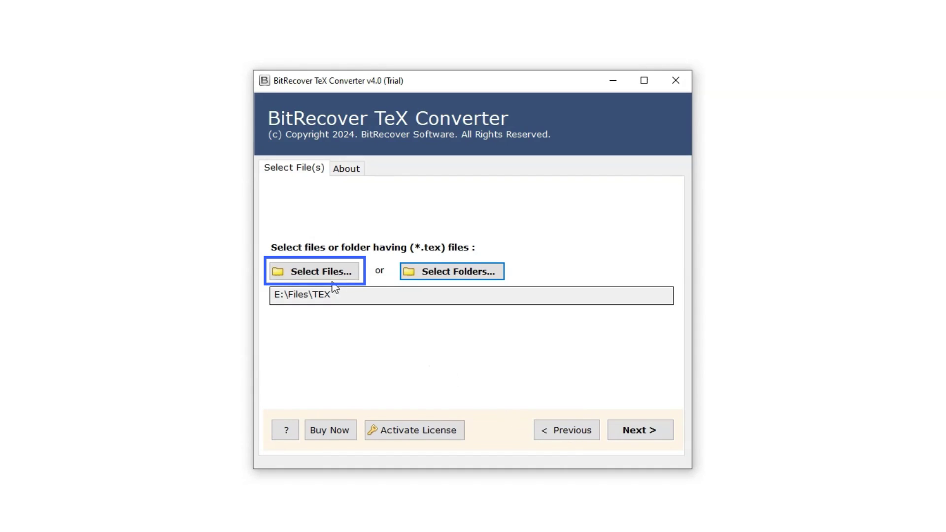
Step: Select all eight .tex files in the TEX folder and load them into the converter
click(318, 272)
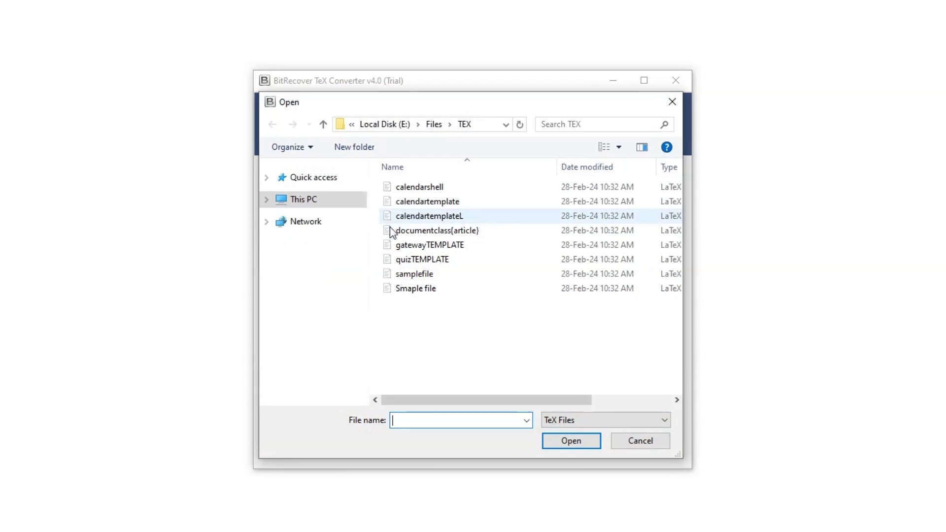
click(430, 187)
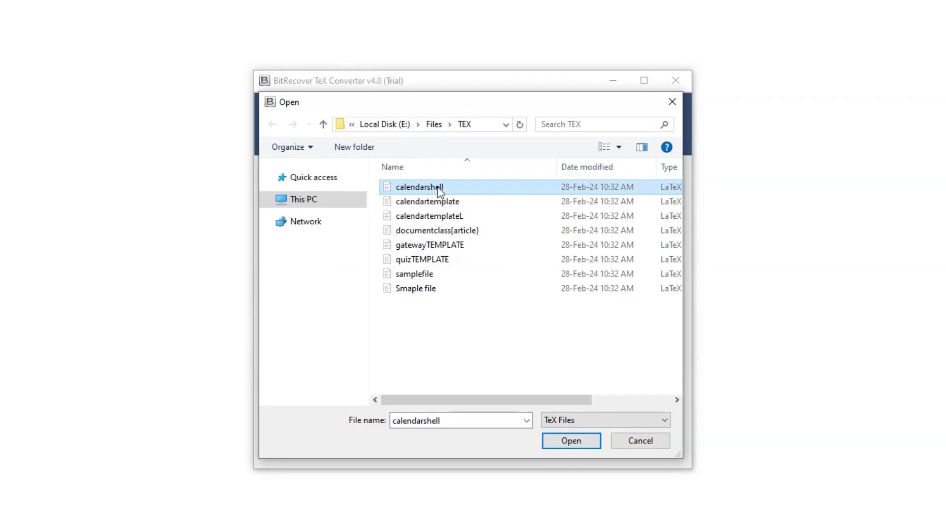
drag(453, 184, 411, 298)
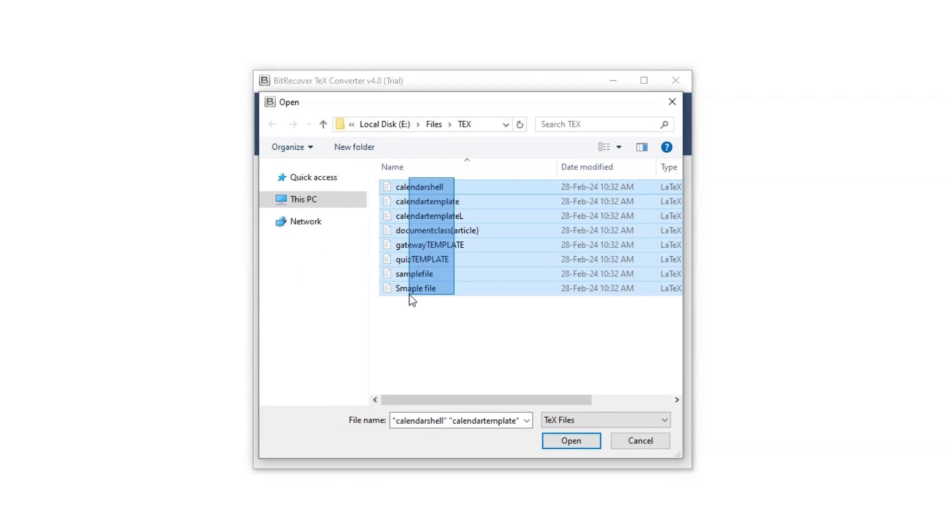
click(572, 440)
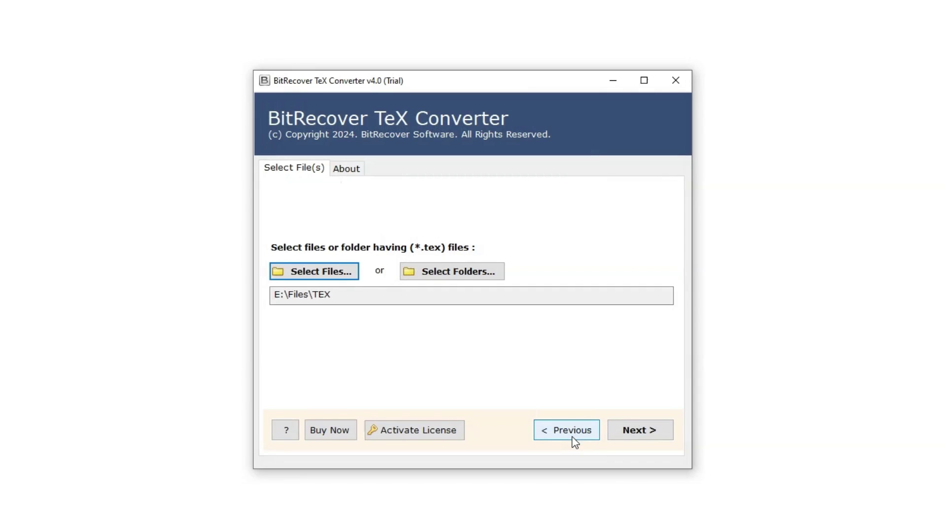
click(357, 294)
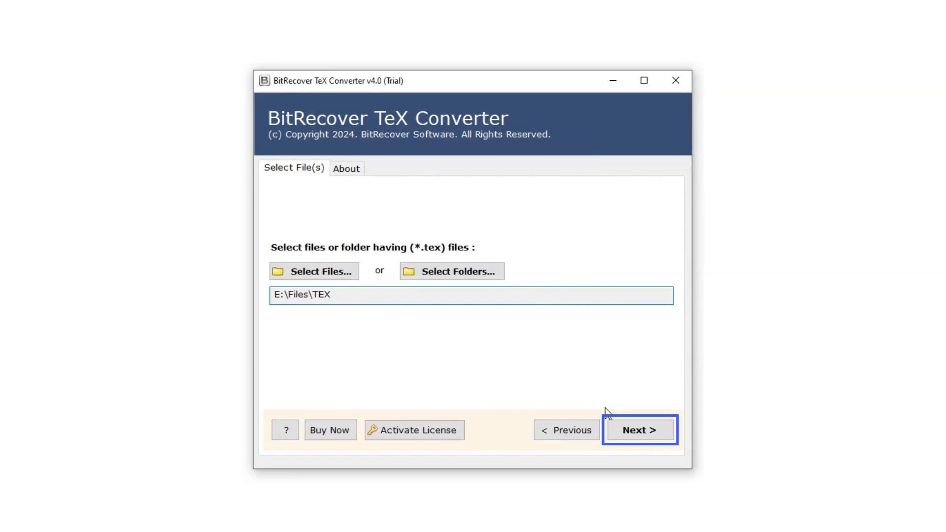
Step: Check calendarshell.tex, calendartemplate.tex and the whole E:\Files\TEX folder for conversion
click(640, 431)
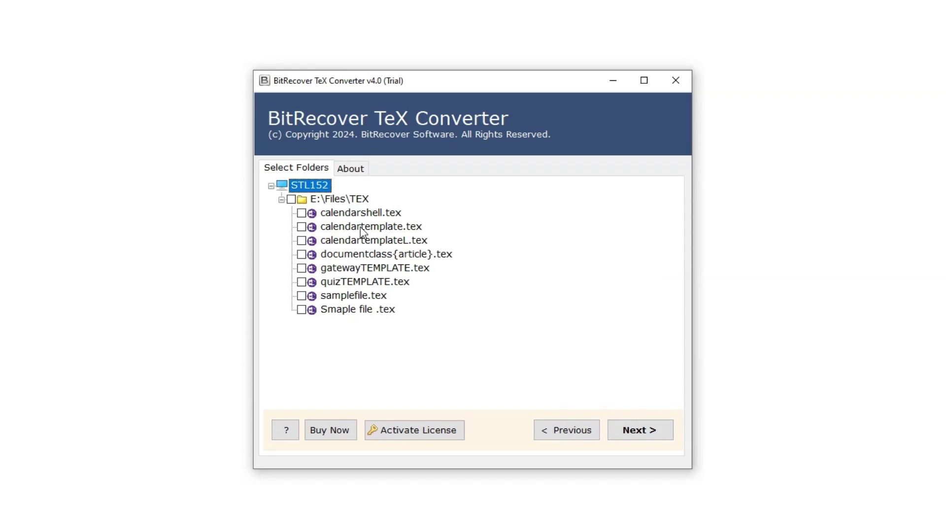
click(348, 215)
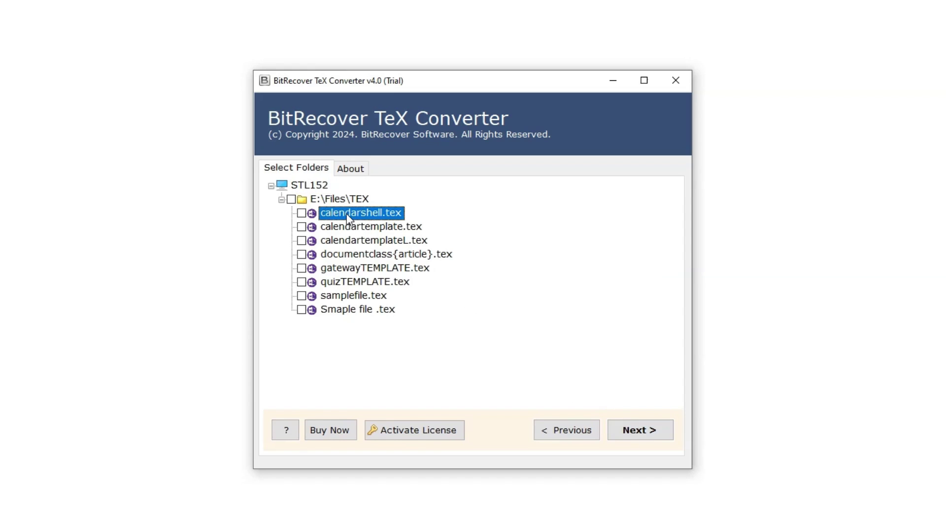
click(301, 227)
click(292, 199)
click(621, 427)
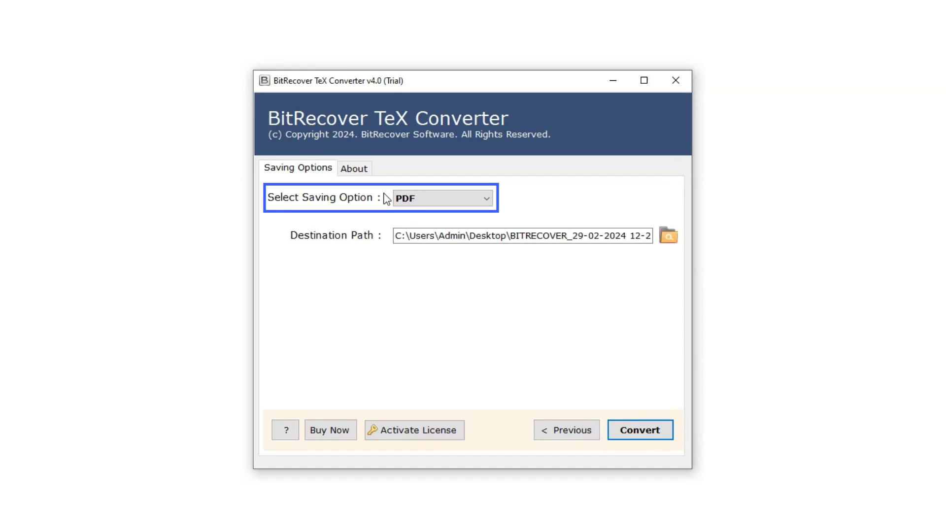
Step: Change the saving format from PDF to DOC
click(420, 198)
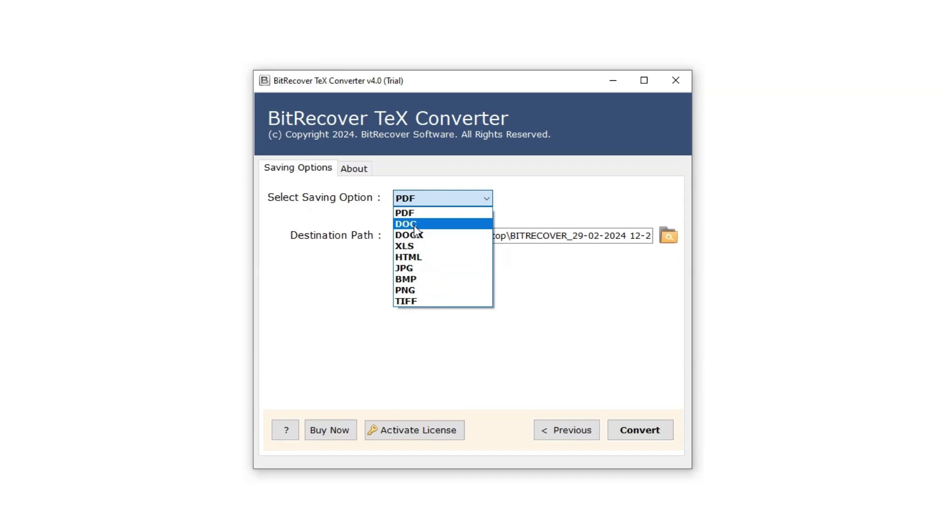
click(416, 225)
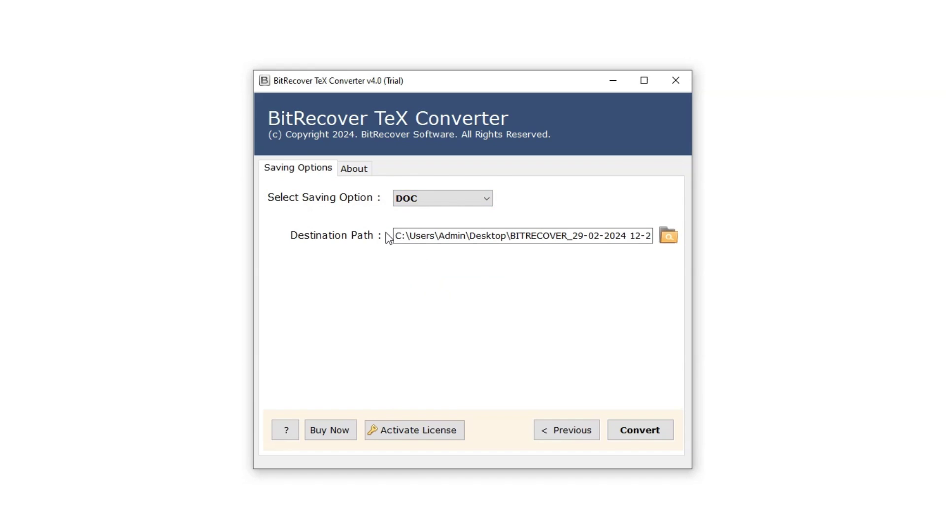
Step: Set the destination to the File folder on Local Disk (E:)
click(667, 236)
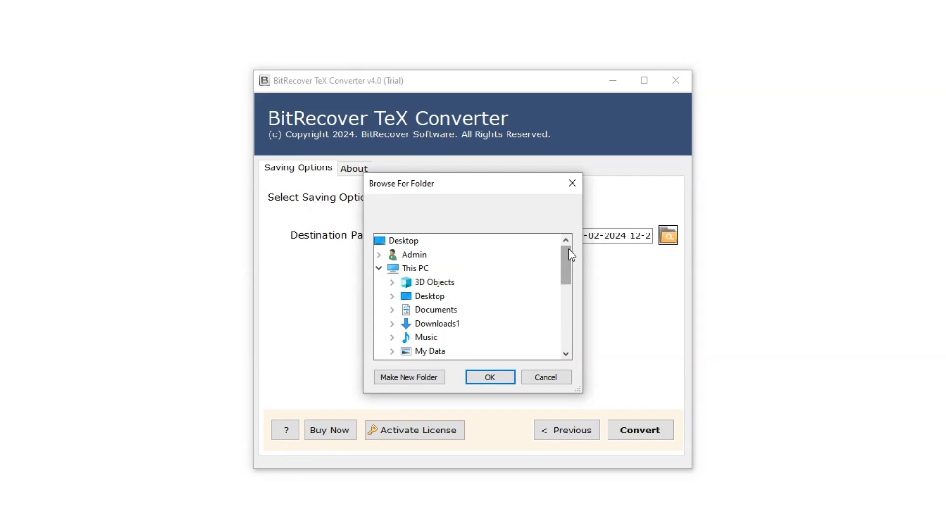
drag(569, 255, 571, 280)
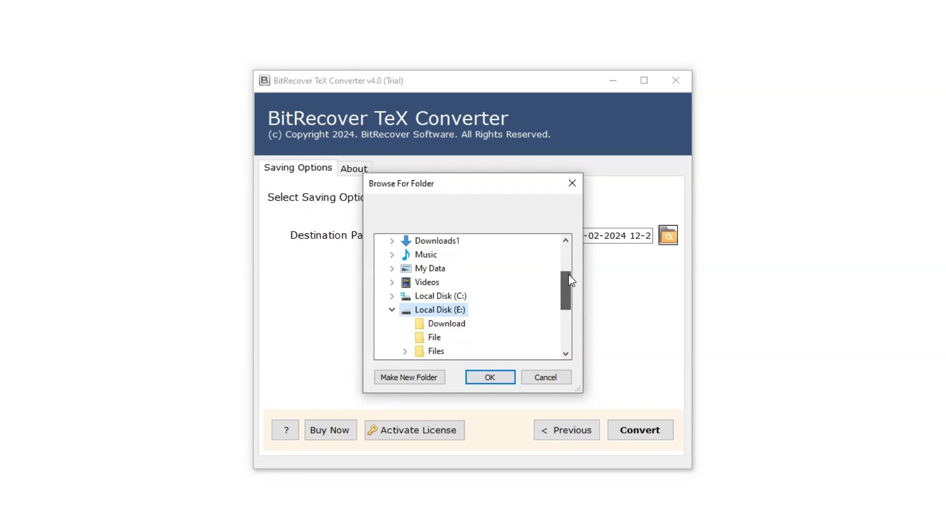
click(434, 338)
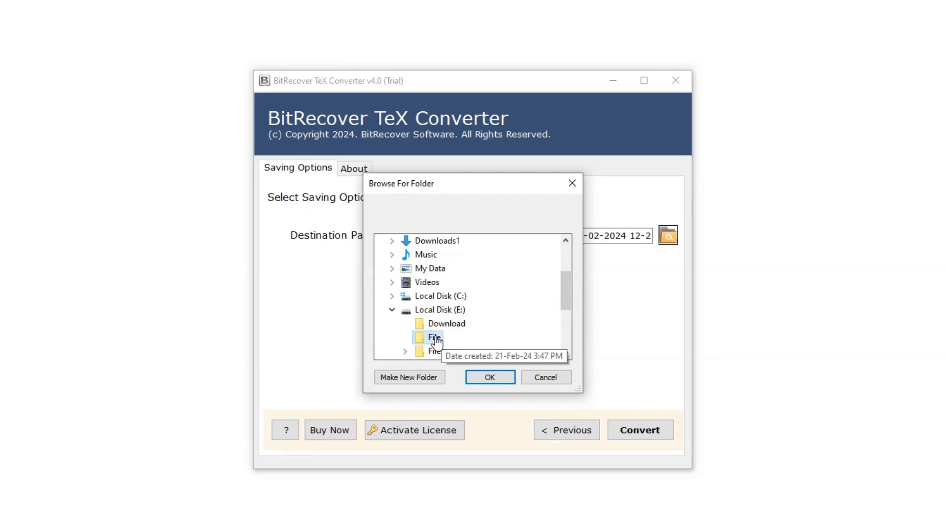
click(489, 377)
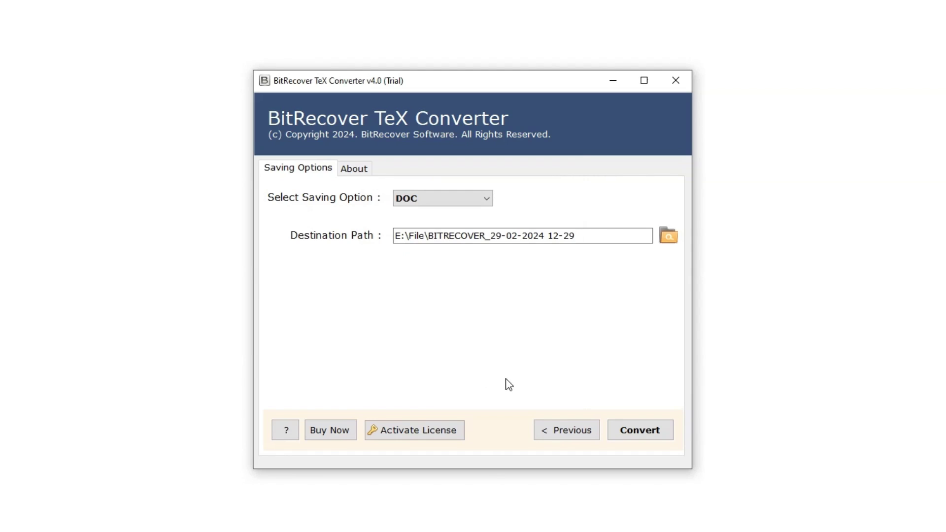
Step: Run the DOC conversion and dismiss the completion message and trial edition notice
click(640, 430)
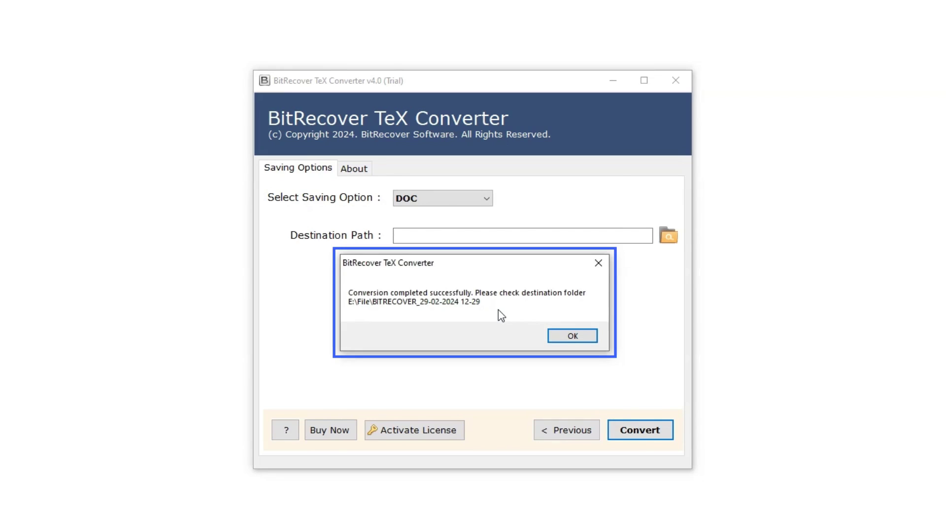
click(575, 335)
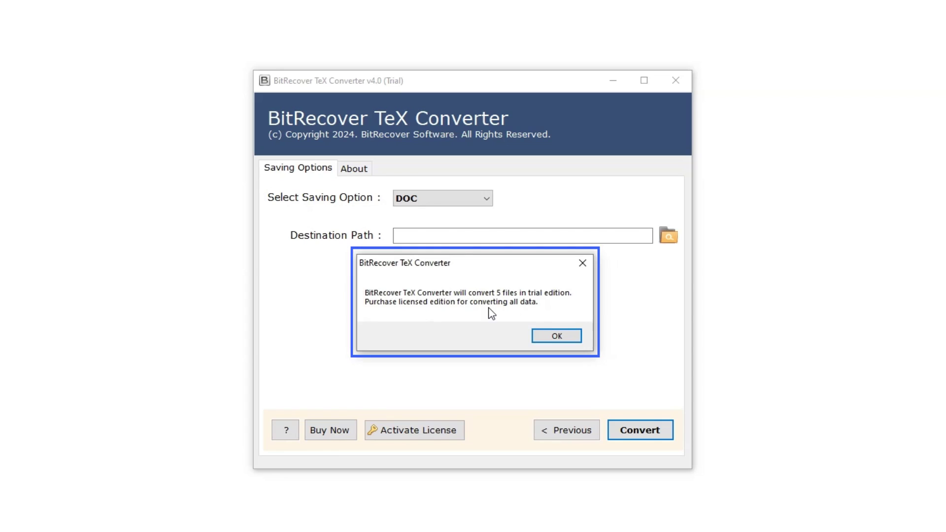
click(557, 335)
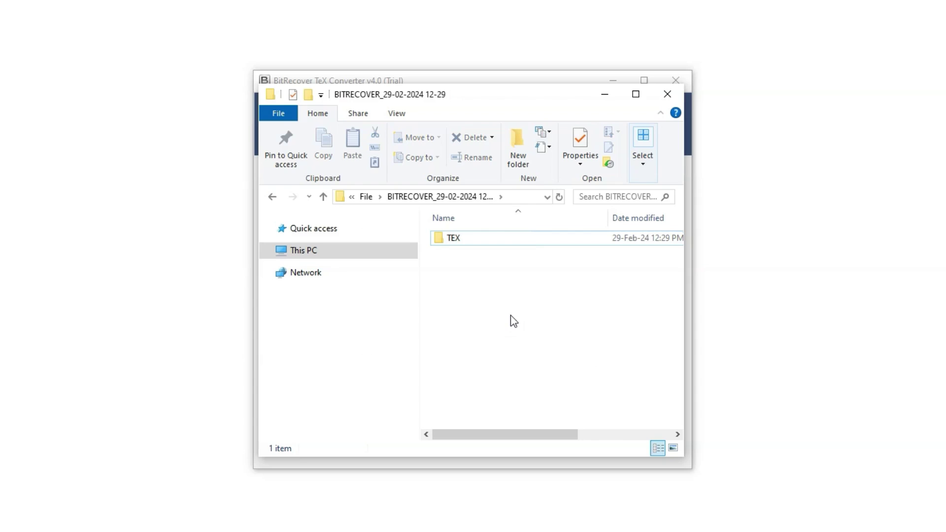
Step: Open the TEX output folder, review its converted Word files, and open documentclass{article}
click(473, 242)
double_click(472, 241)
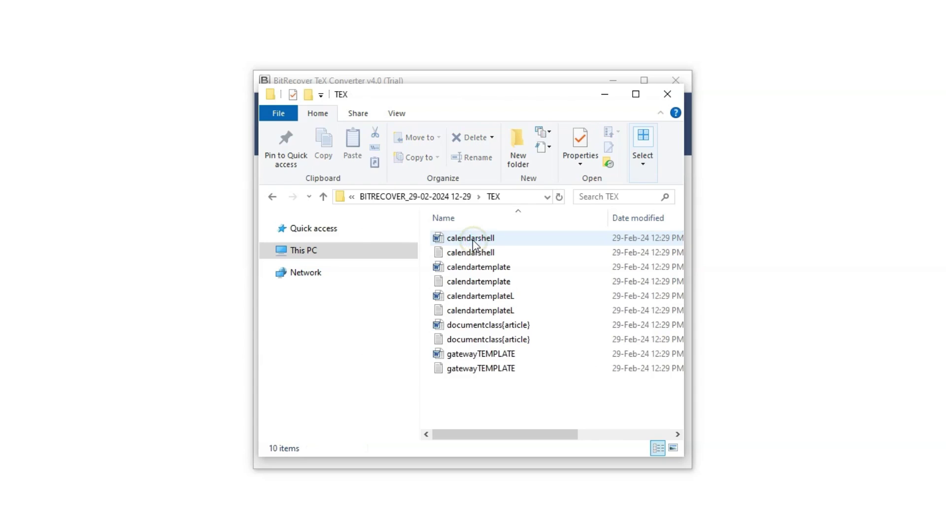
click(472, 240)
click(473, 267)
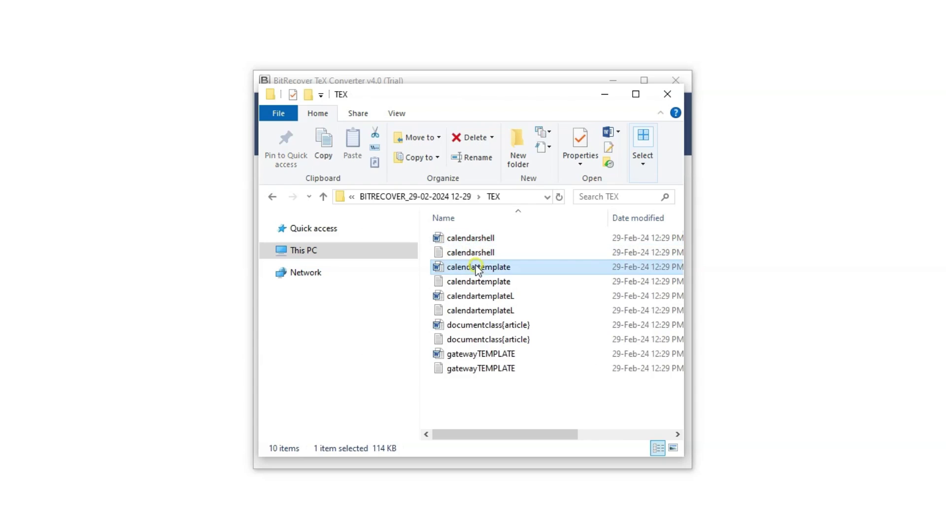
click(479, 296)
click(489, 325)
click(482, 355)
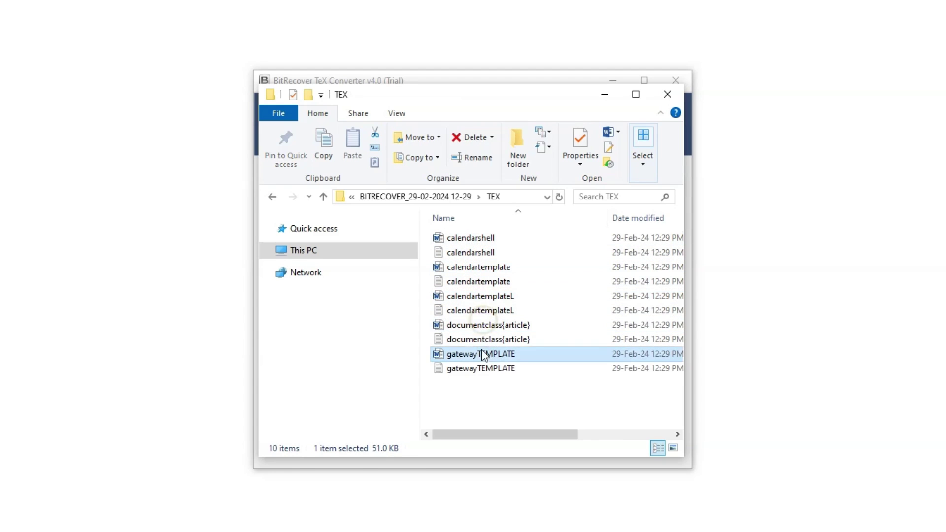
click(482, 400)
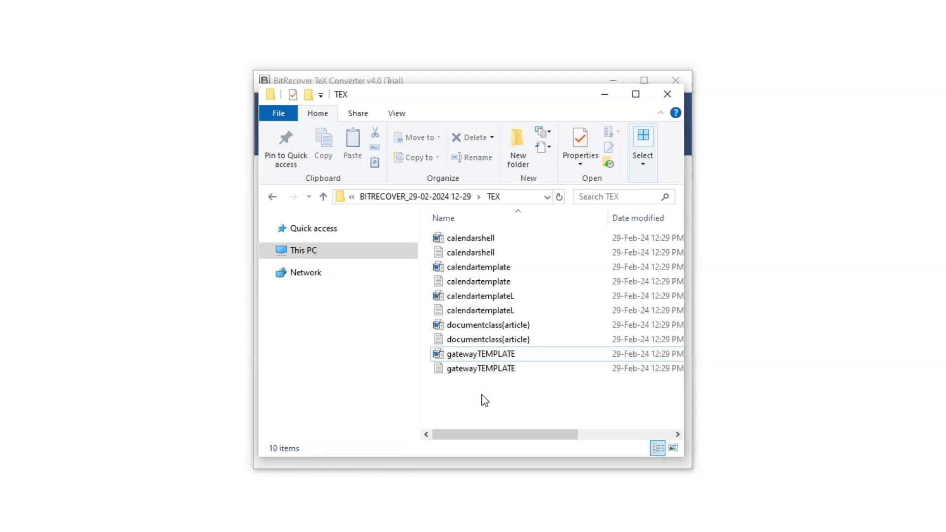
double_click(476, 325)
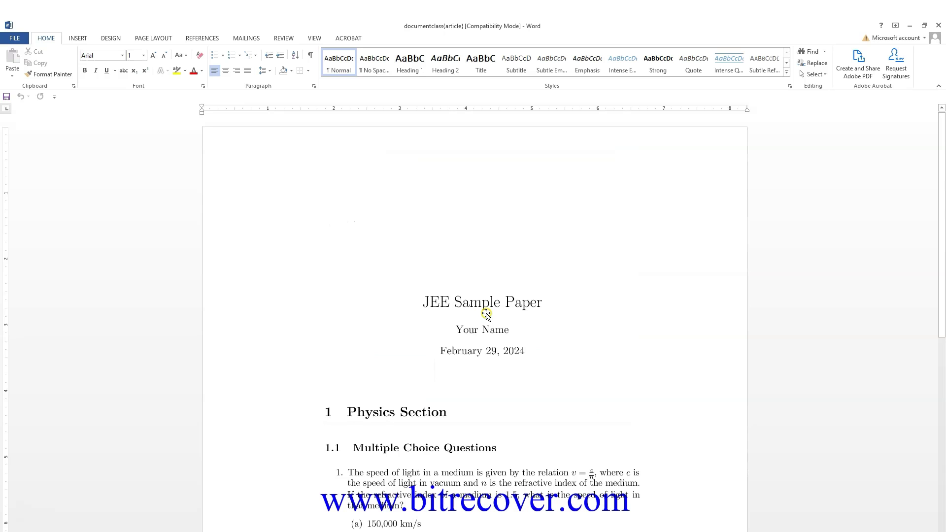
scroll(487, 314, down, 2)
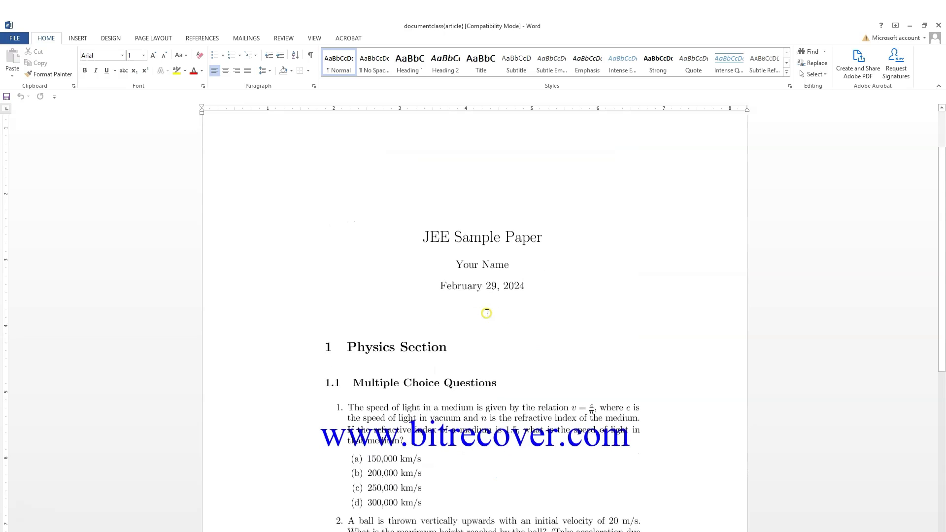
scroll(486, 315, down, 2)
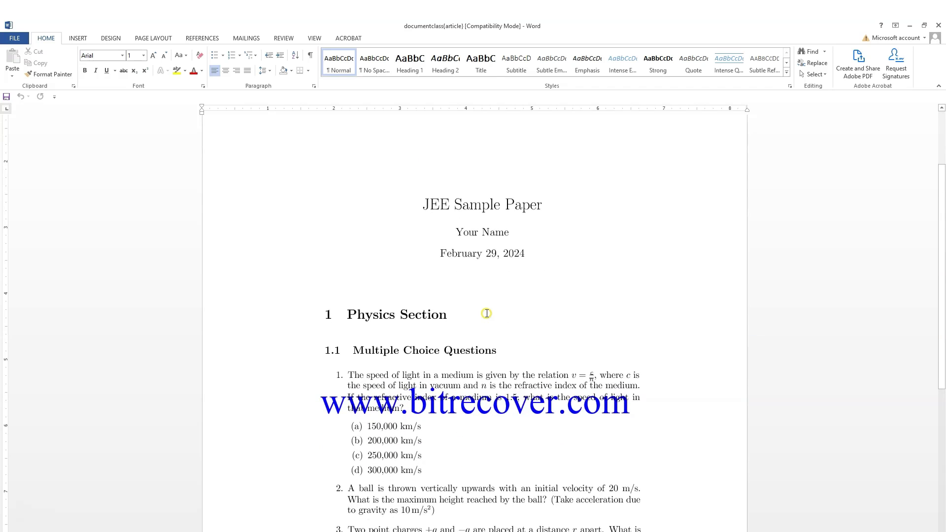